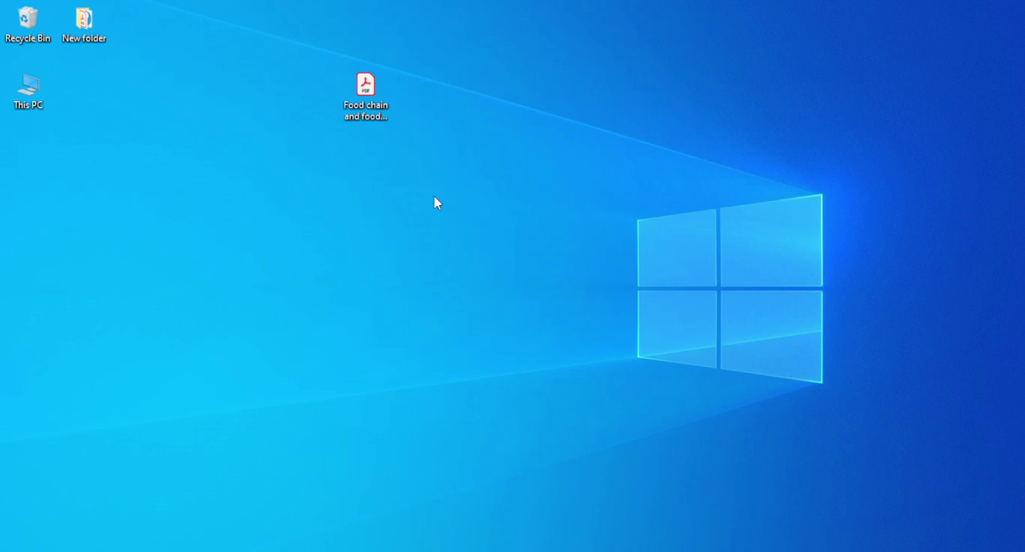
Step: Open the Food chain and food web PDF and take a snapshot of the Food chains heading with the paragraphs above the quotation
double_click(378, 101)
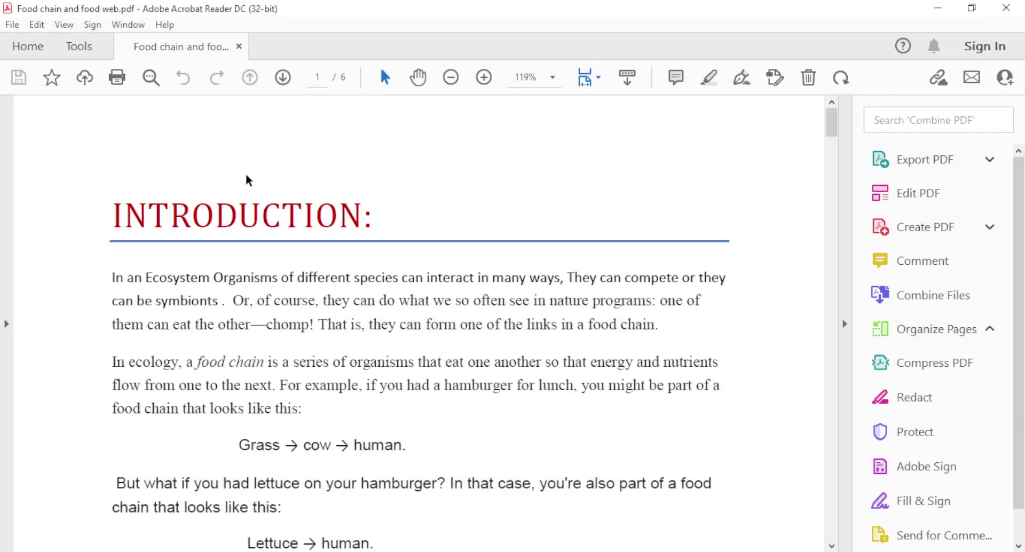
left_click(39, 25)
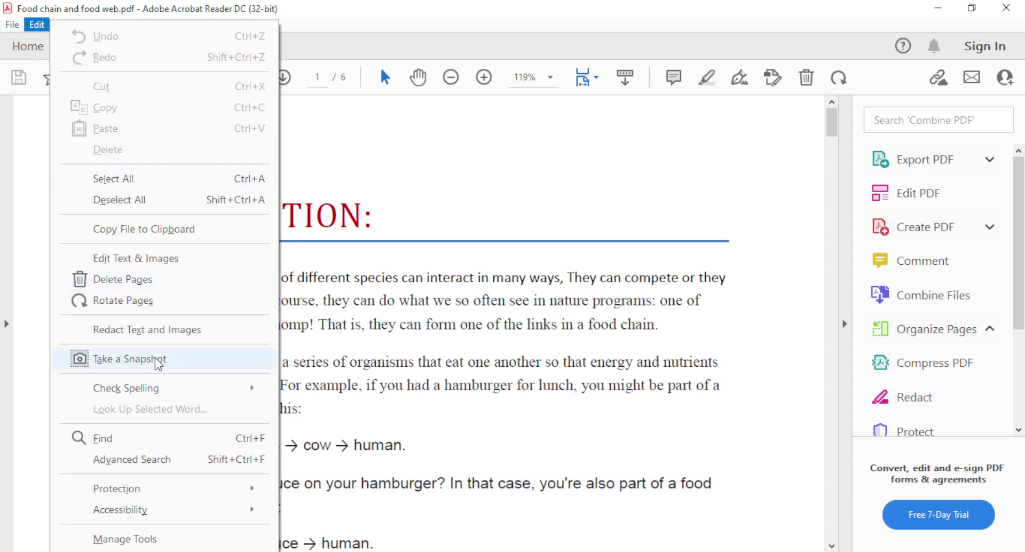
left_click(156, 359)
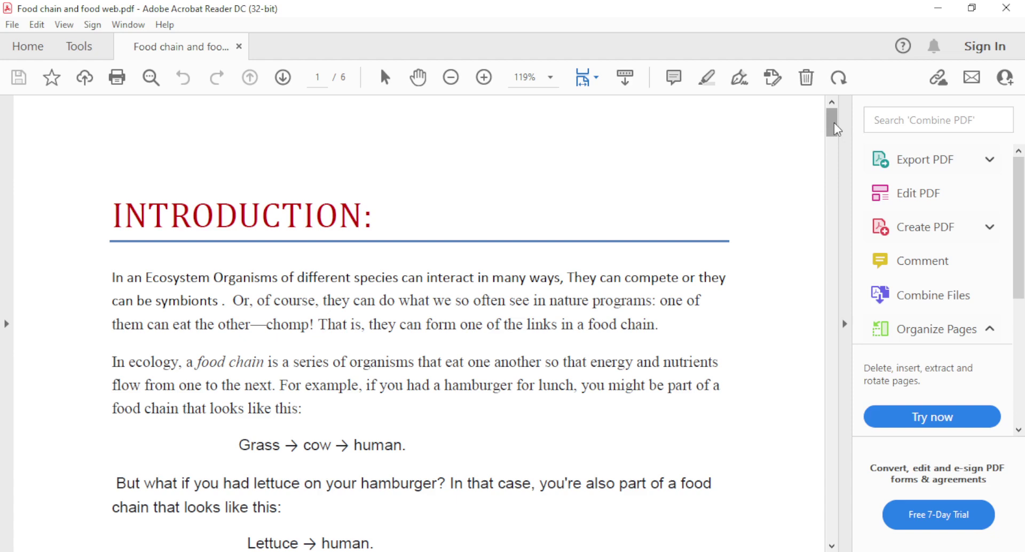
left_click_drag(836, 128, 832, 156)
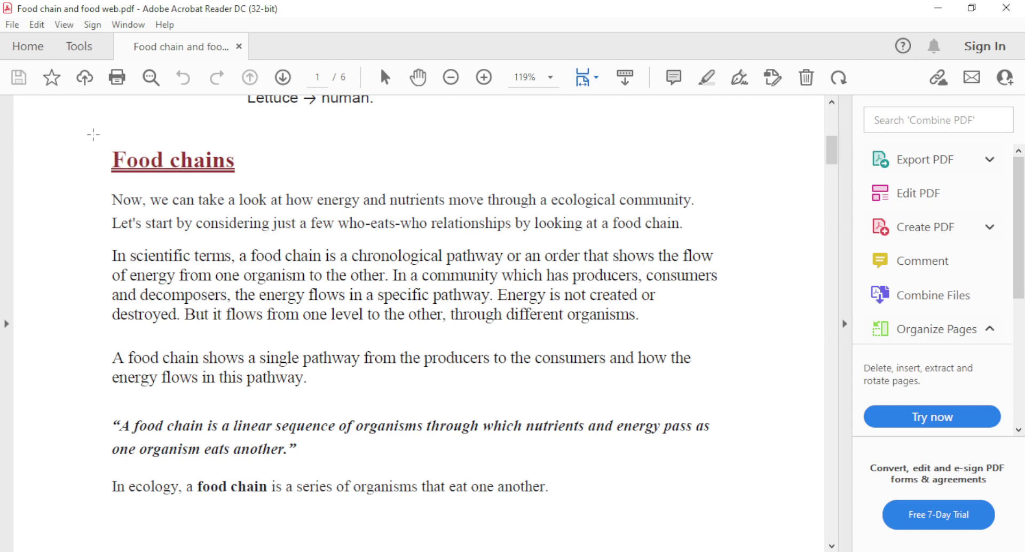
left_click_drag(94, 135, 739, 399)
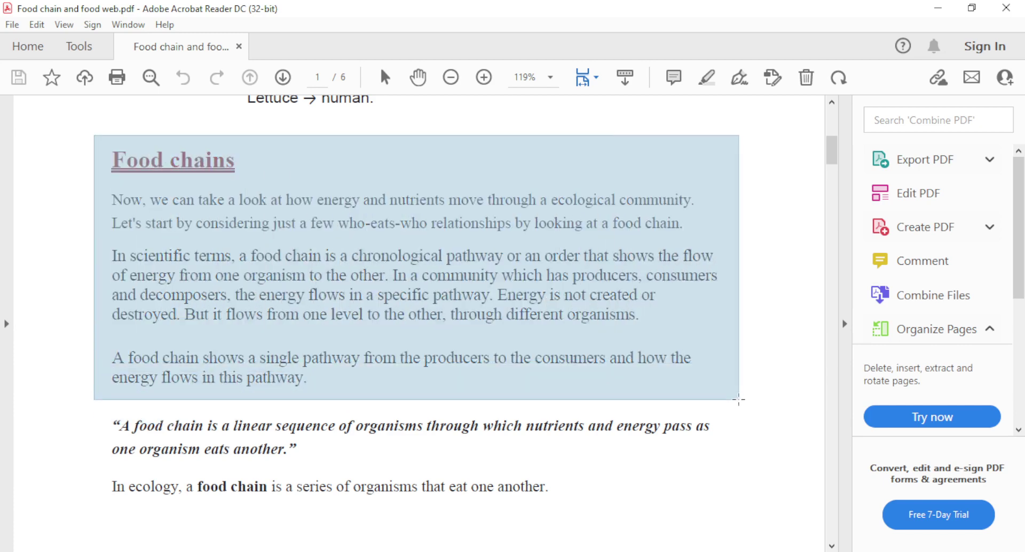
left_click_drag(739, 399, 739, 400)
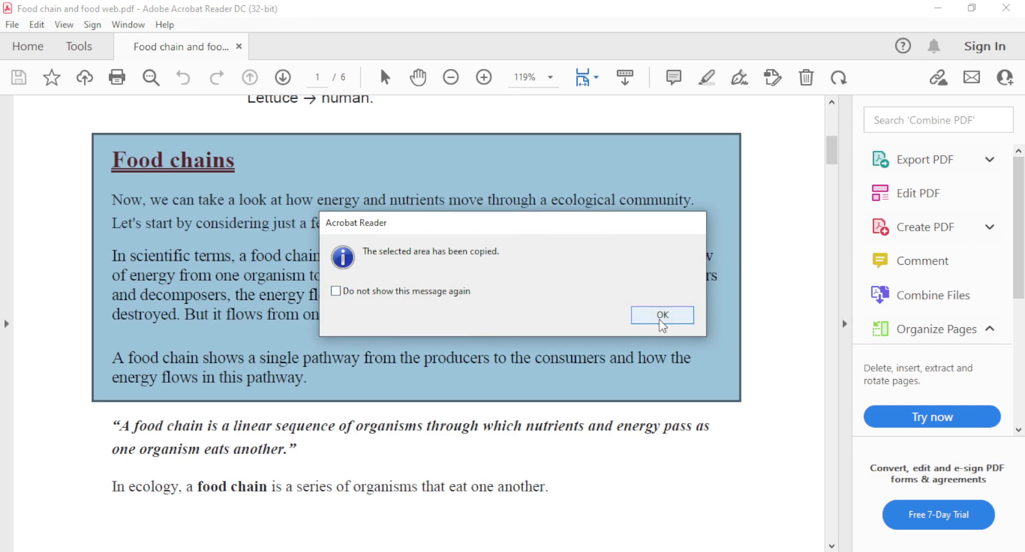
left_click(653, 319)
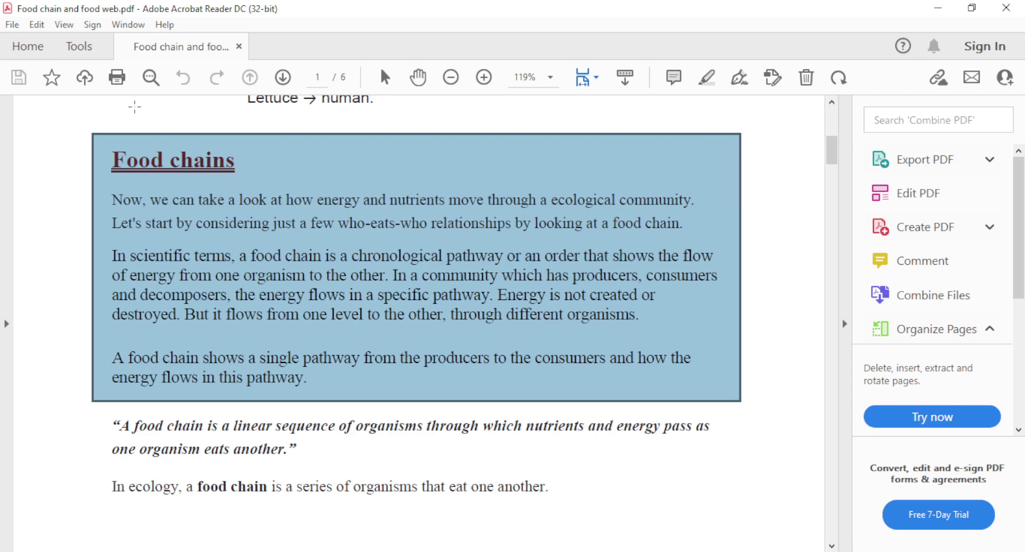
Step: Open the print settings for the Food chains snapshot and compare the Actual size and Fit page sizing
left_click(116, 78)
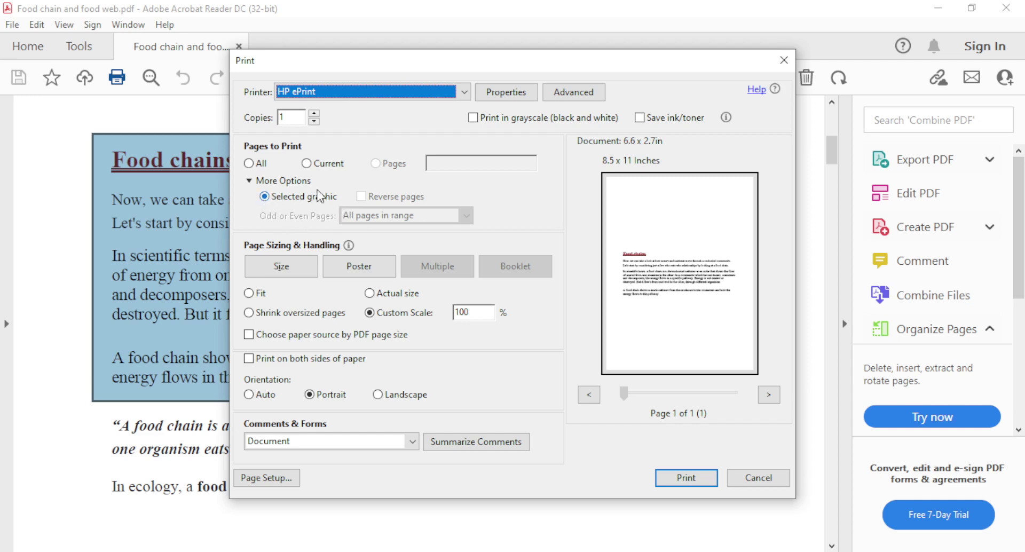
left_click(369, 293)
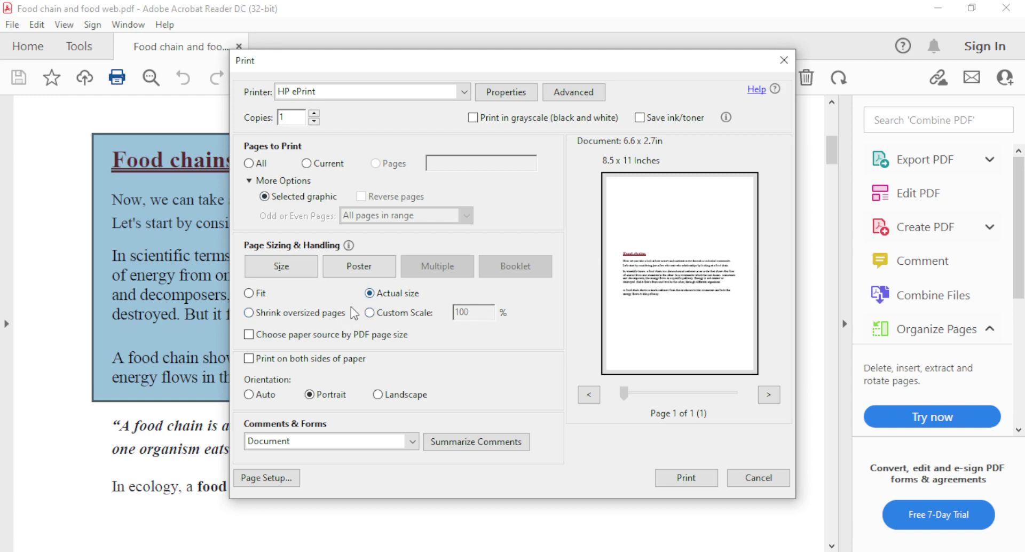
left_click(249, 294)
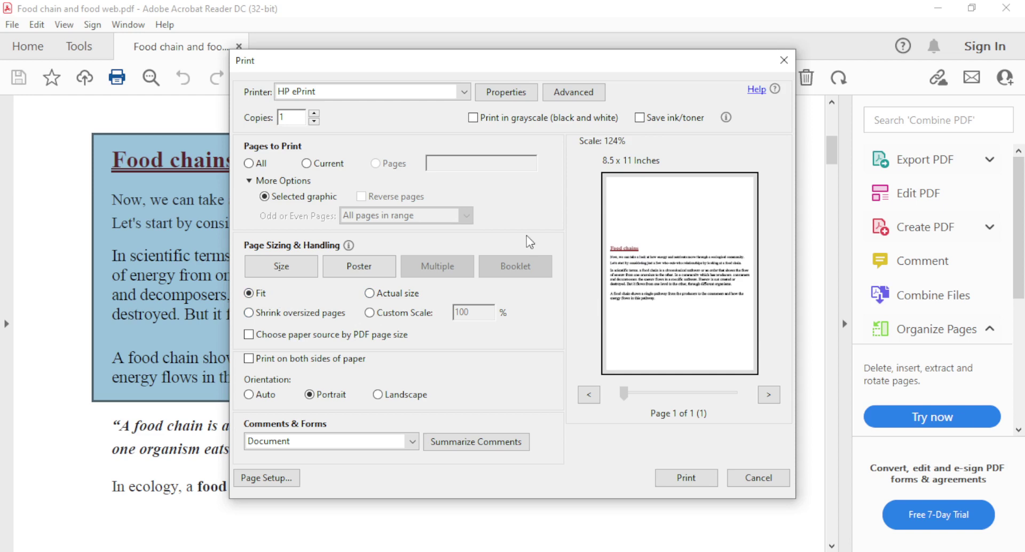
left_click(369, 295)
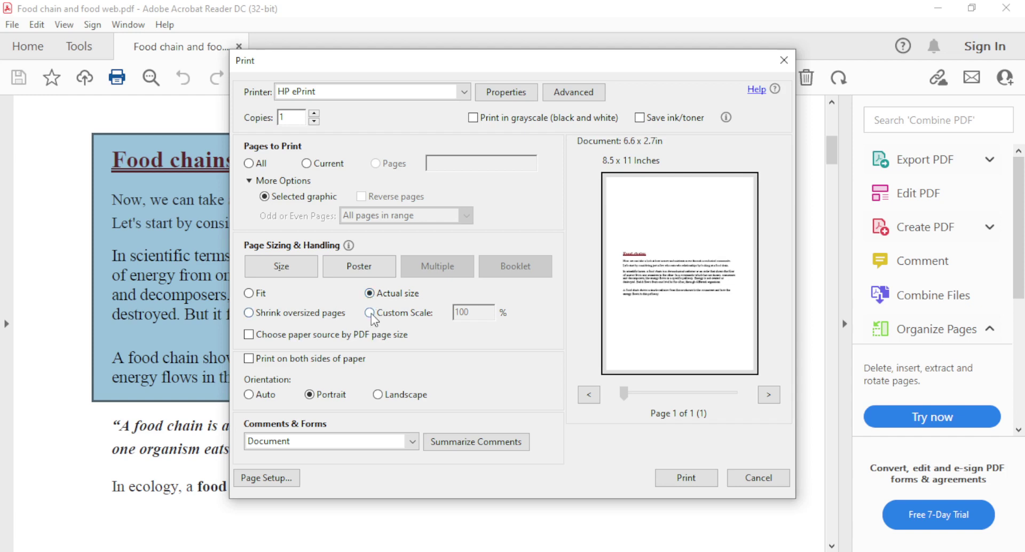
Step: Try a custom print scale of 50% for the Food chains snapshot and refresh its preview
left_click(369, 313)
key("BackSpace")
key("BackSpace")
key("BackSpace")
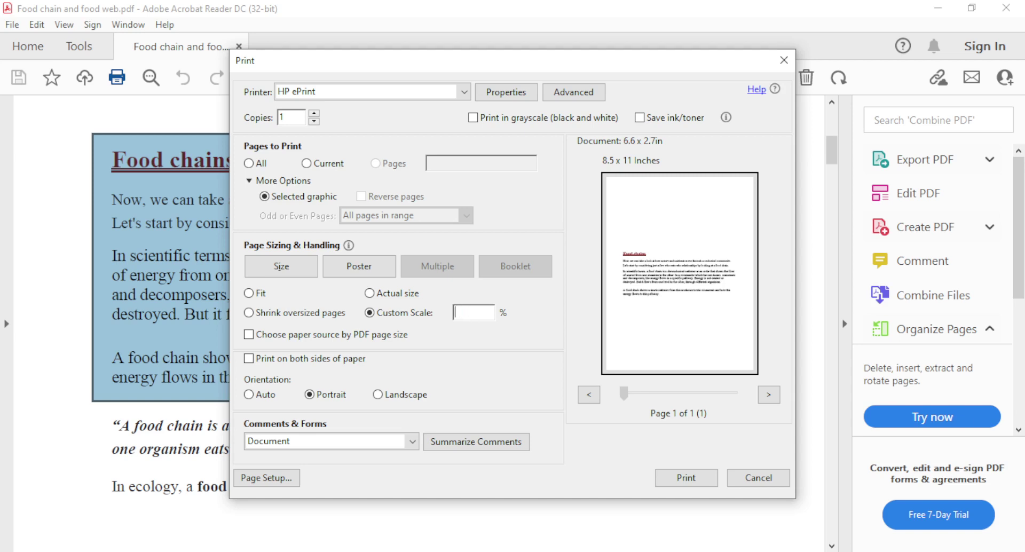
type("50")
left_click(377, 298)
left_click(376, 312)
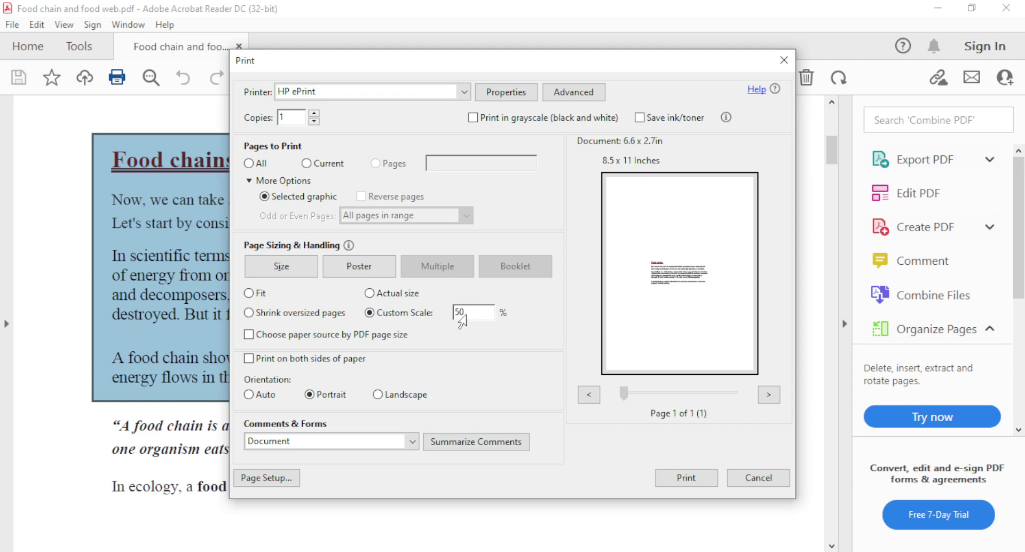
Step: Set the custom print scale to 100% and compare it with the Fit page sizing
key("BackSpace")
key("BackSpace")
type("100")
left_click(255, 297)
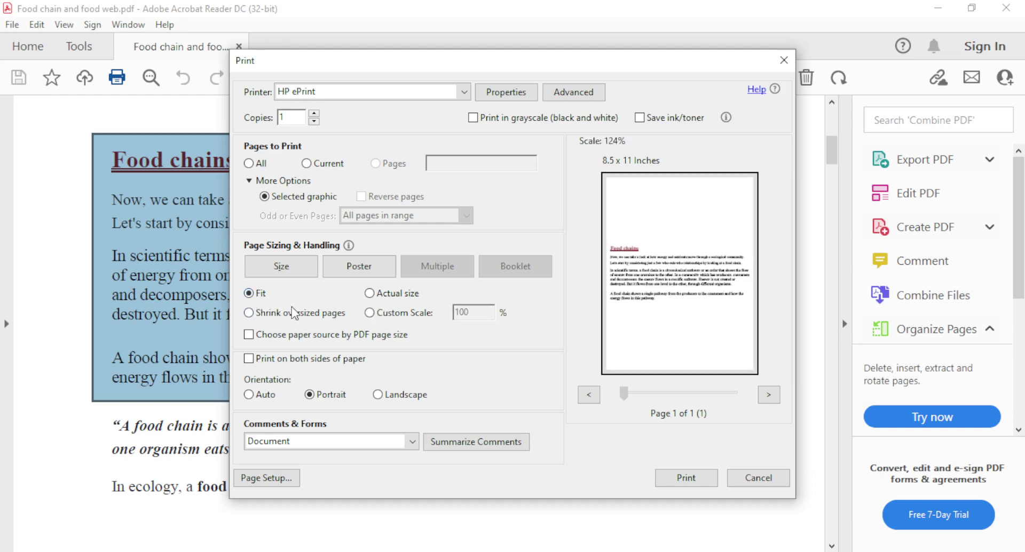
left_click(371, 313)
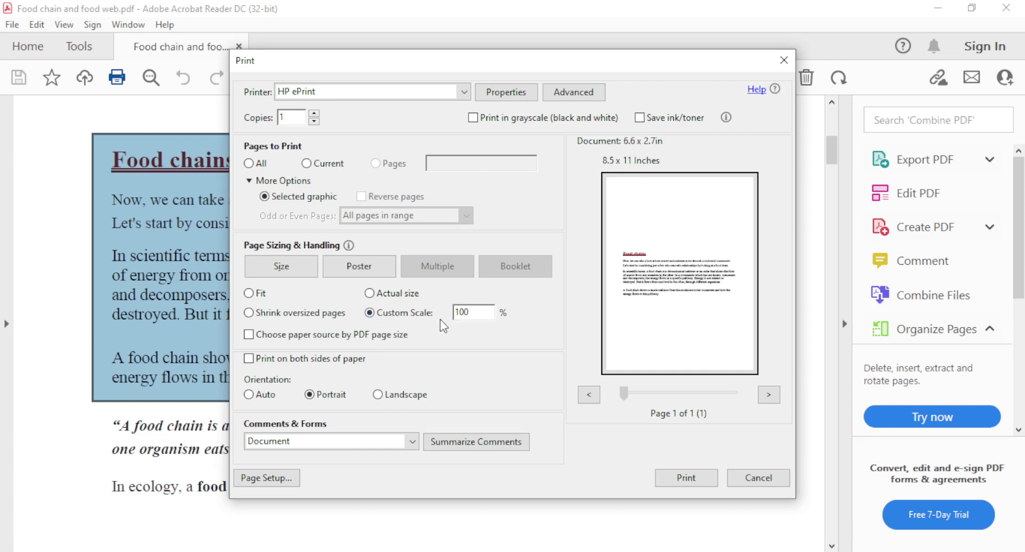
Step: Try a 200% custom scale and the Shrink oversized pages sizing on the Food chains snapshot, and cancel the print
left_click(470, 314)
key("BackSpace")
key("BackSpace")
key("BackSpace")
type("200")
left_click(370, 295)
left_click(369, 312)
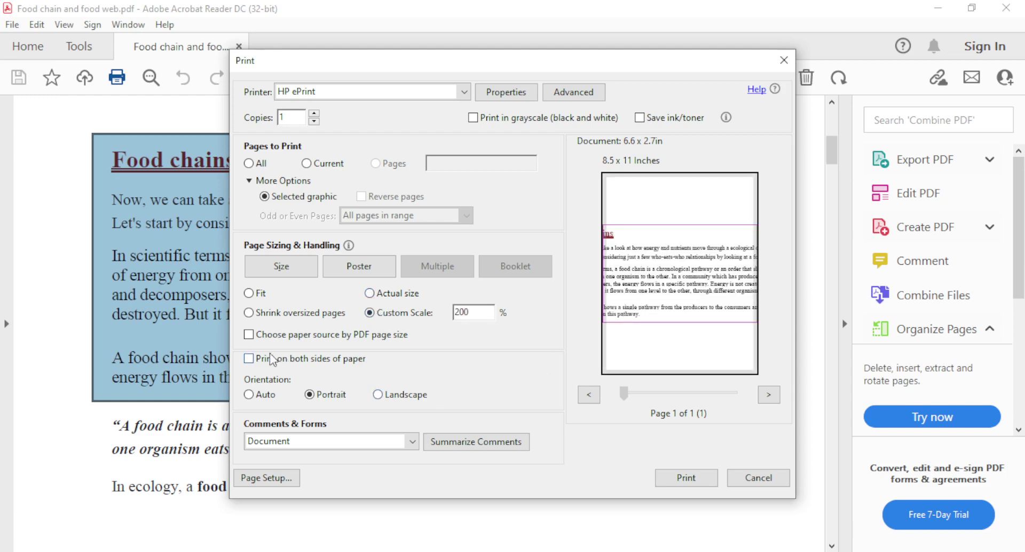
left_click(249, 313)
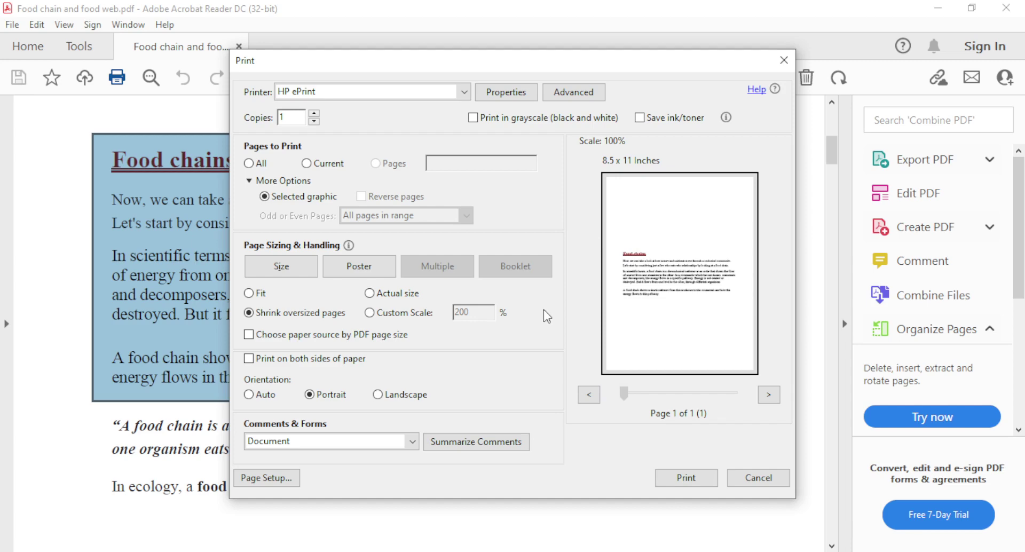
left_click(743, 471)
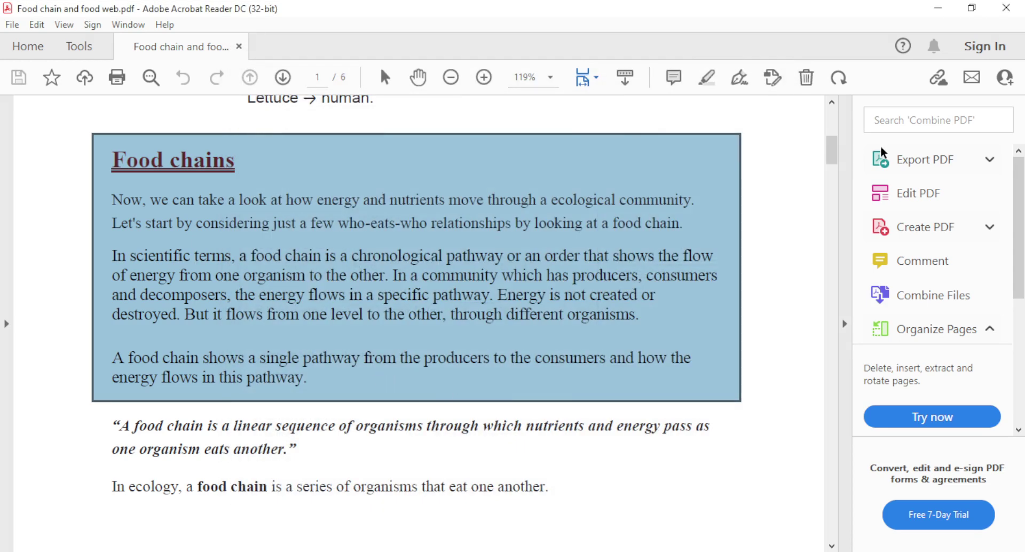
Step: Take a snapshot of the trophic level pyramid picture on page 4, above the Food web heading
left_click_drag(832, 151, 835, 367)
scroll(668, 227, "down", 2)
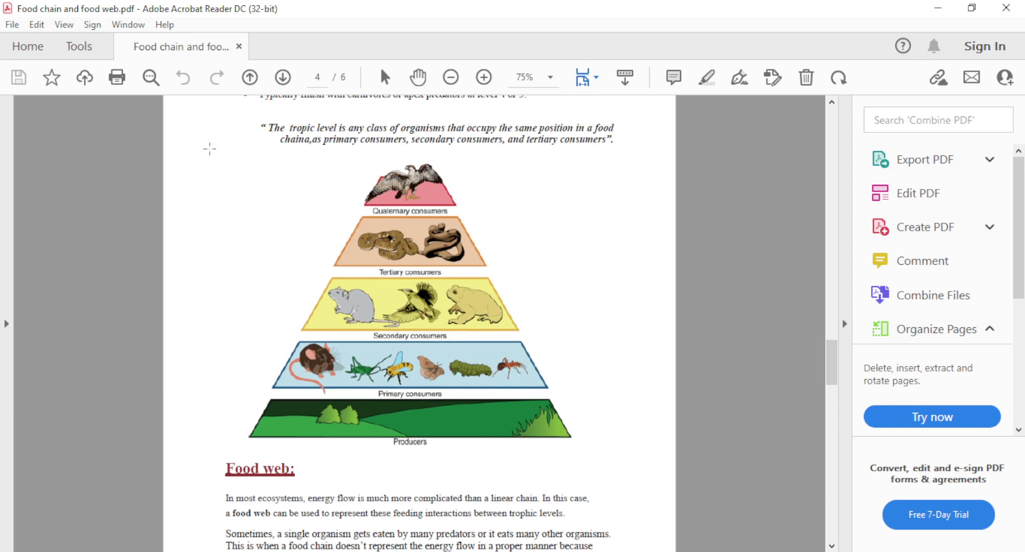
left_click_drag(210, 149, 615, 454)
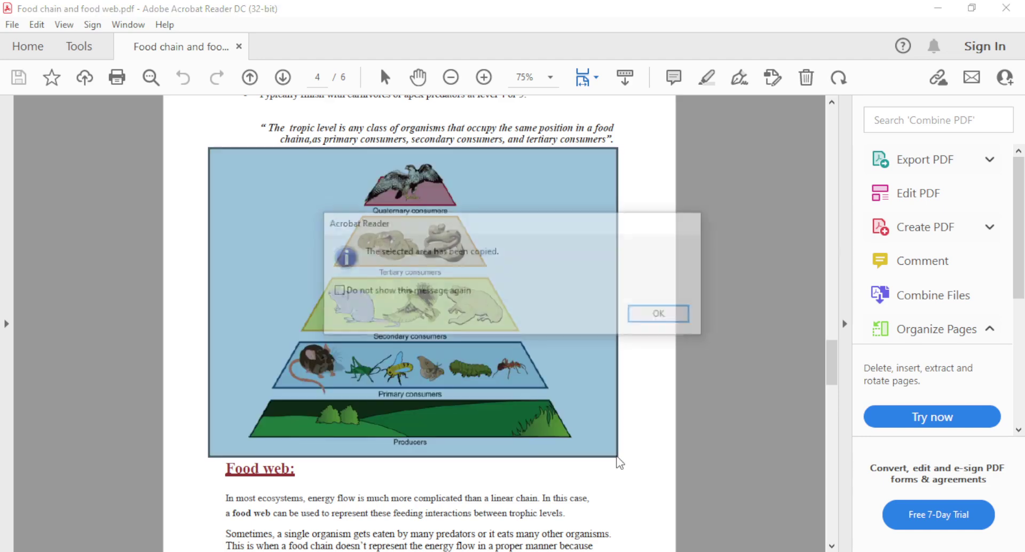
left_click(663, 317)
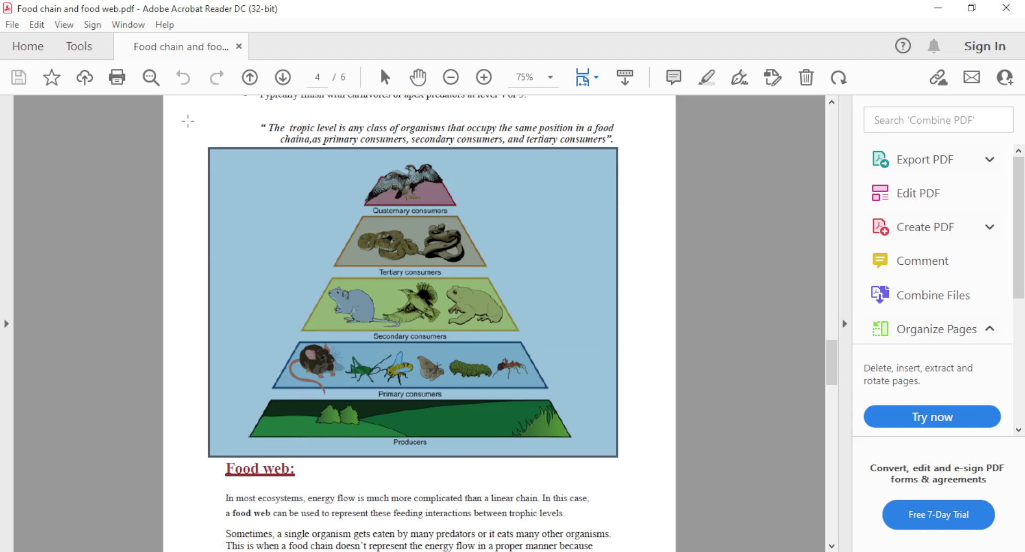
Step: Open the print settings for the pyramid snapshot, compare the Actual size and Shrink oversized pages options, and set the sizing to Fit
left_click(118, 80)
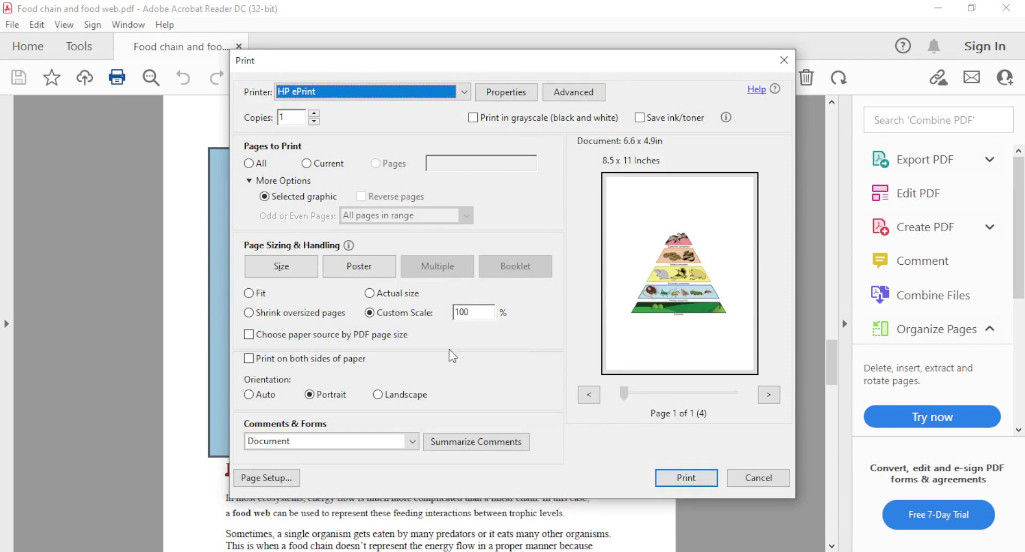
left_click(249, 295)
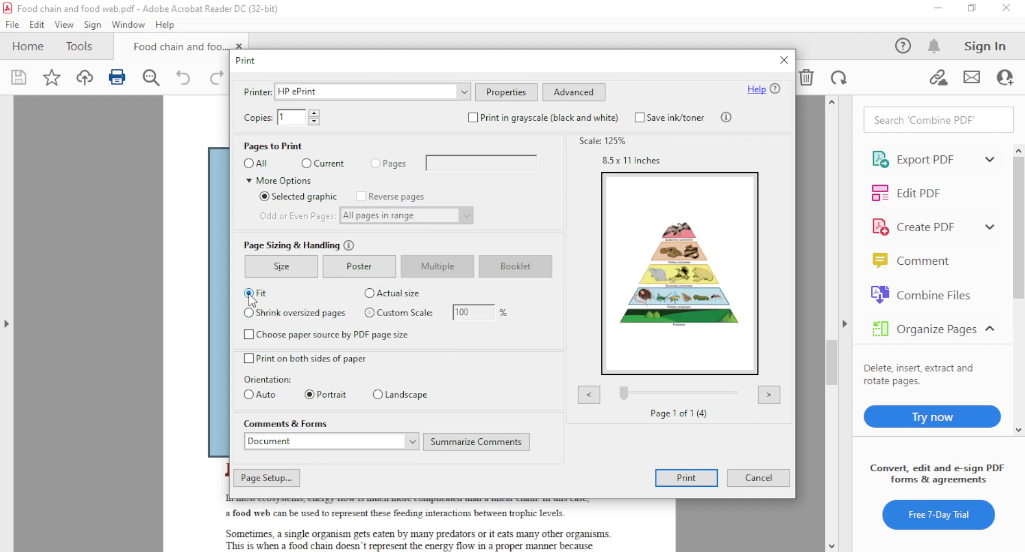
left_click(369, 294)
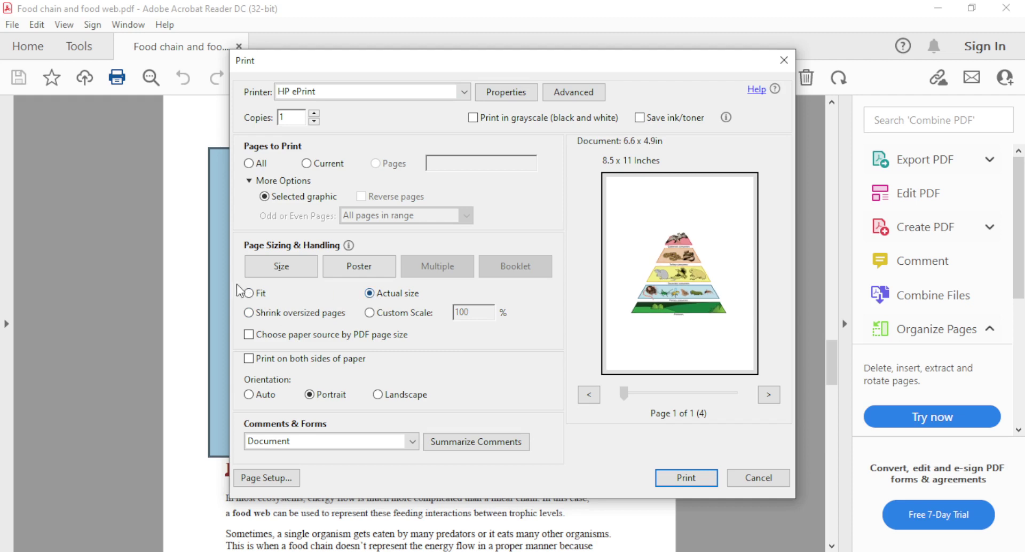
left_click(249, 293)
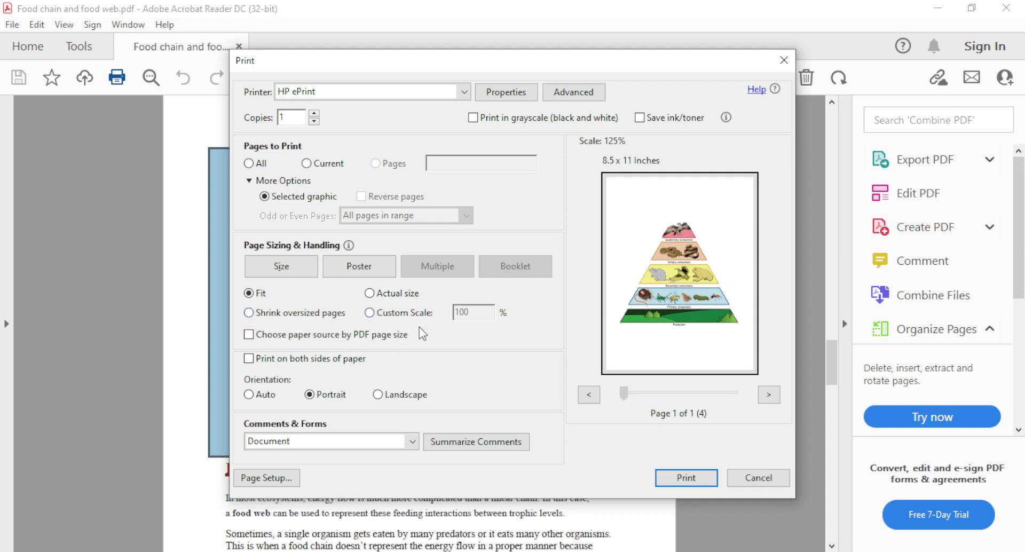
left_click(249, 312)
left_click(248, 293)
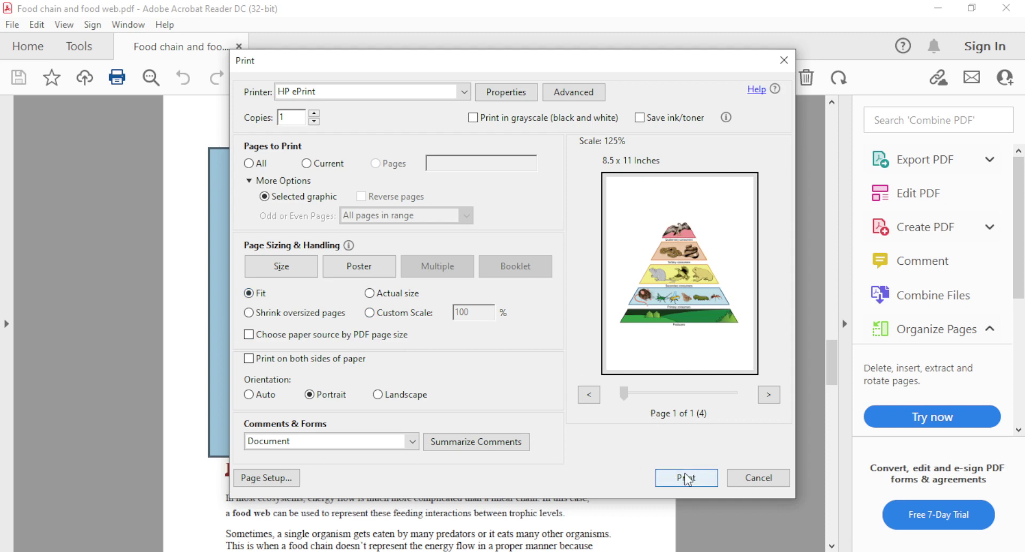